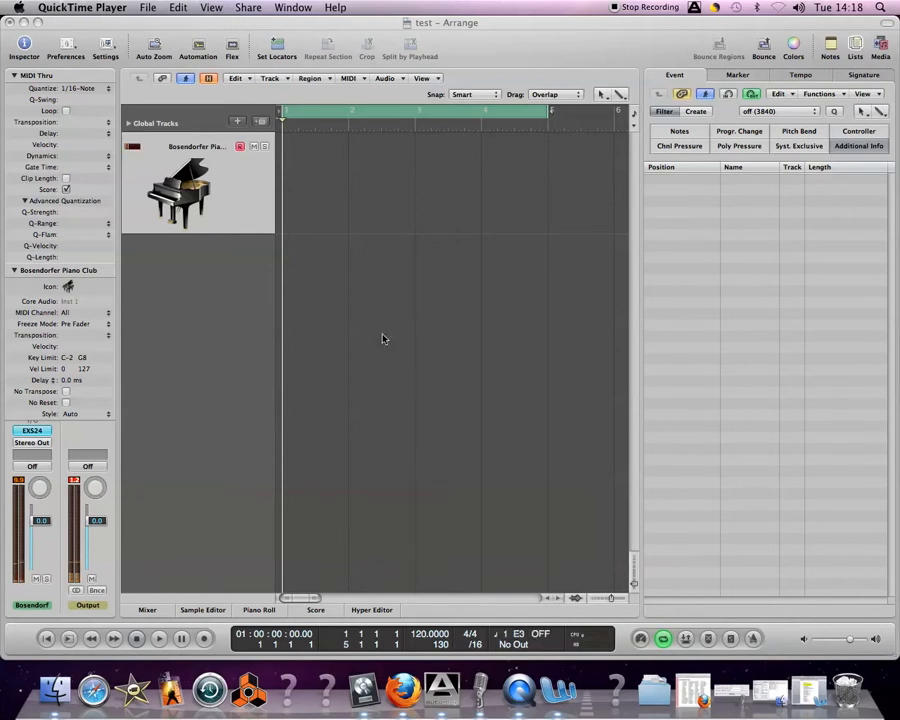
Draw an empty one-bar region at bar 1 of the Bosendorfer piano track with the Pencil tool, and switch back to the Pointer tool.
click(609, 97)
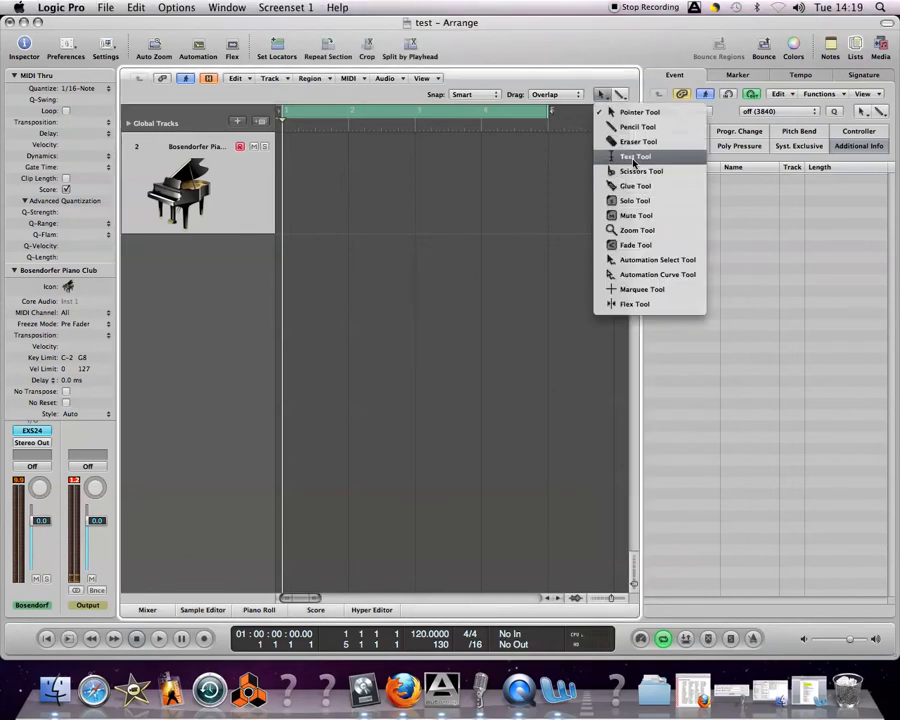
click(626, 124)
click(296, 193)
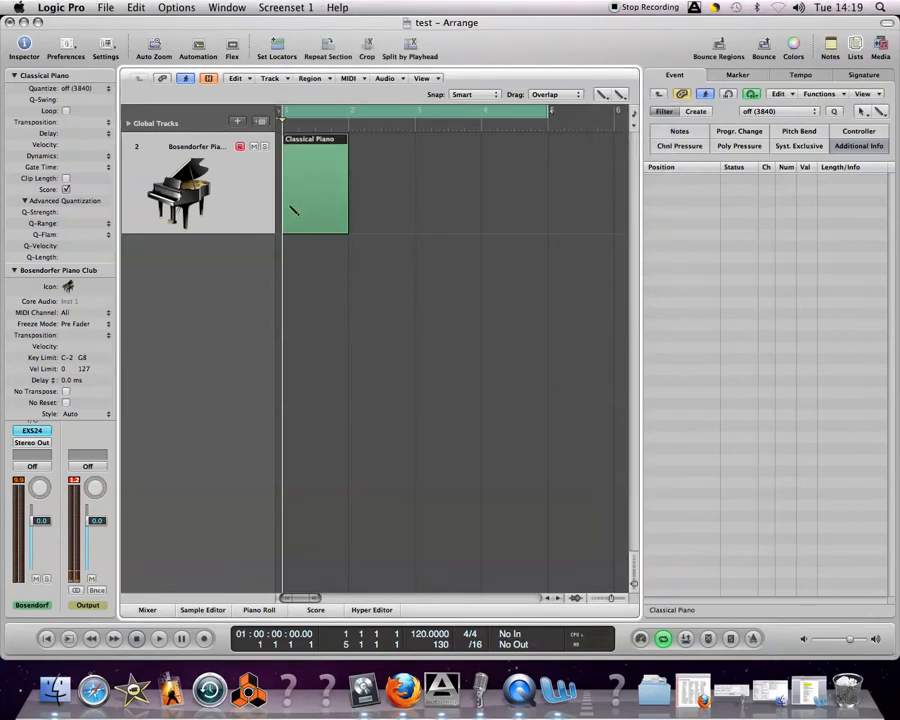
click(604, 97)
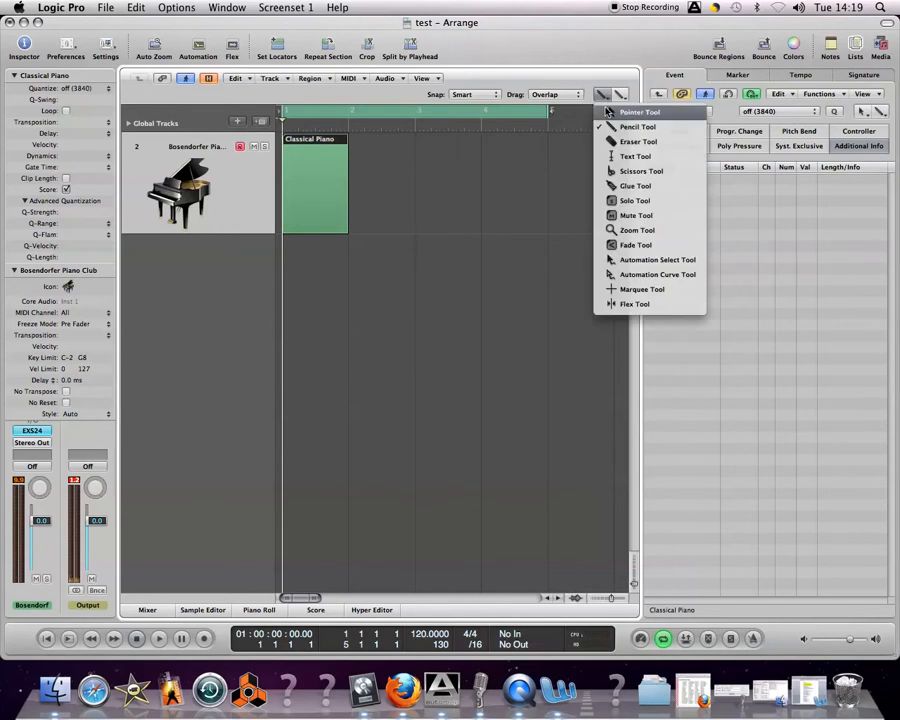
click(614, 112)
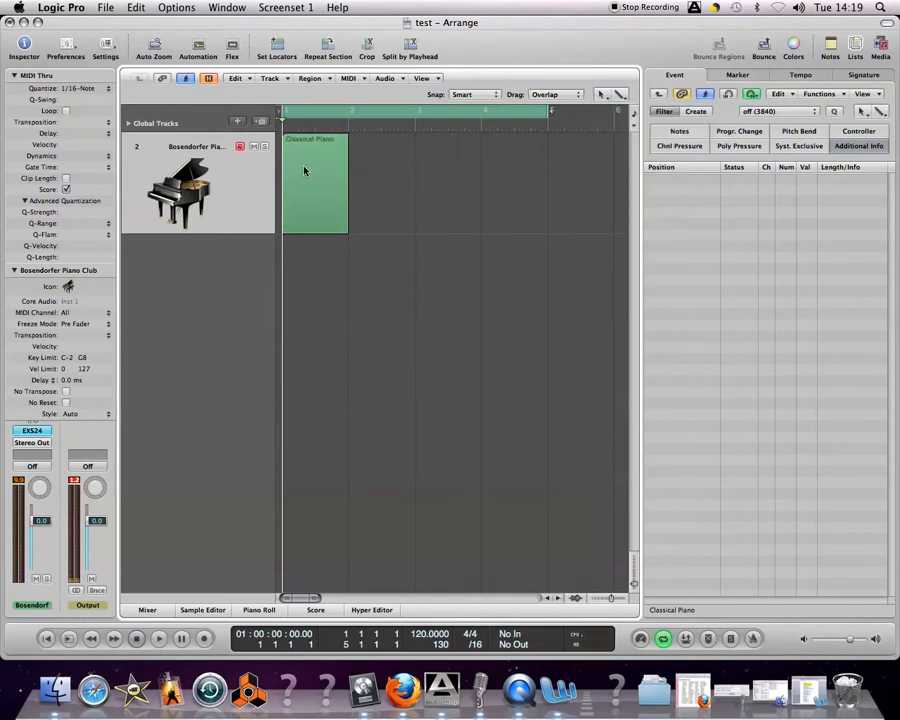
Open the new region in the Piano Roll and enable MIDI In for step input.
click(258, 610)
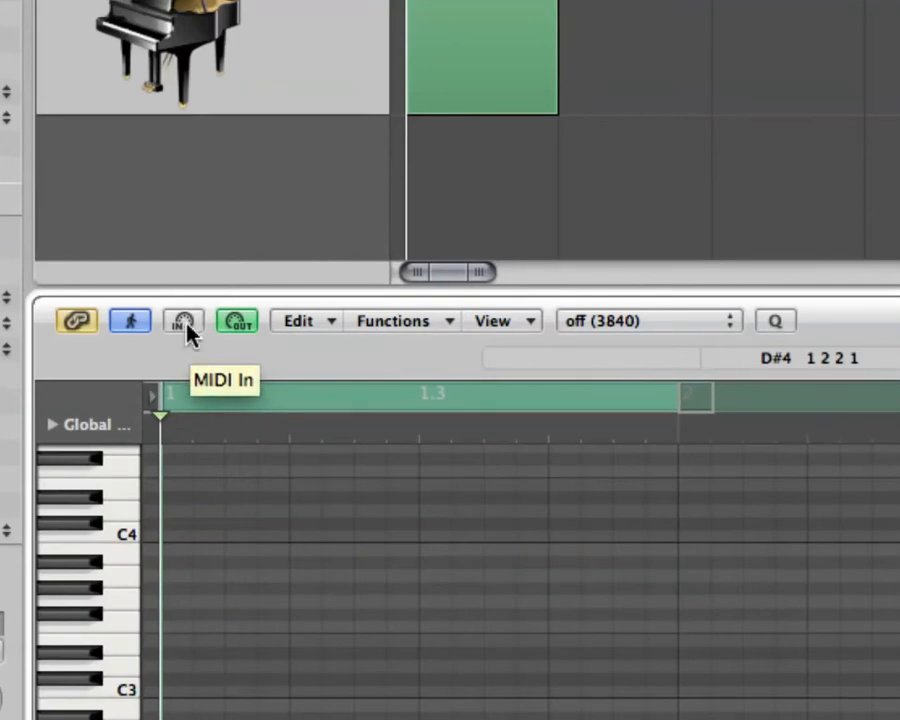
click(185, 327)
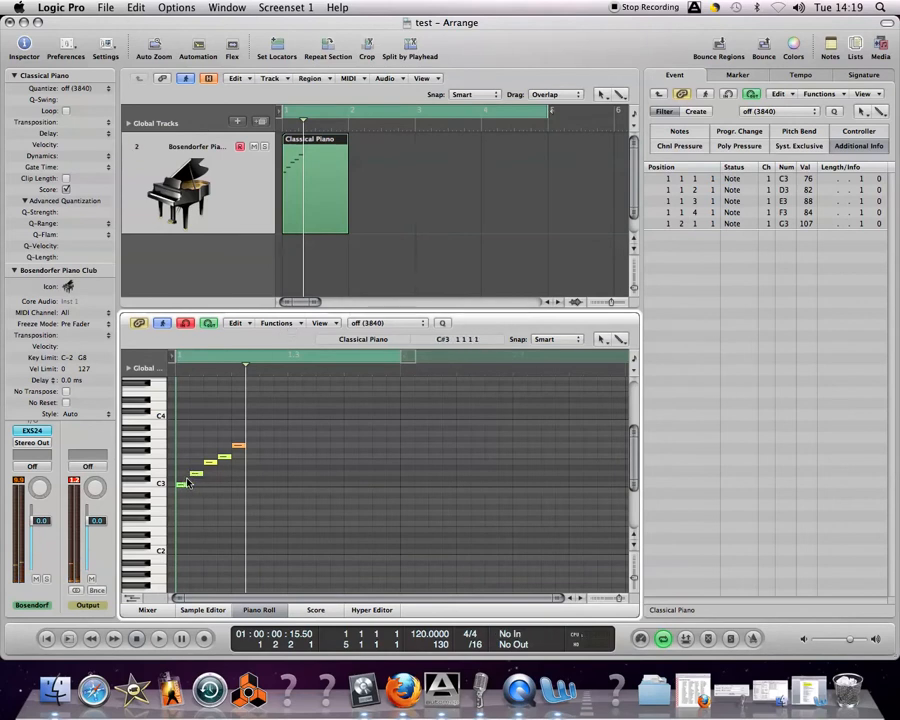
Play the step-entered 1/16 notes C3 to G3 from the start, delete all five, and return the playhead to bar 1.
click(173, 368)
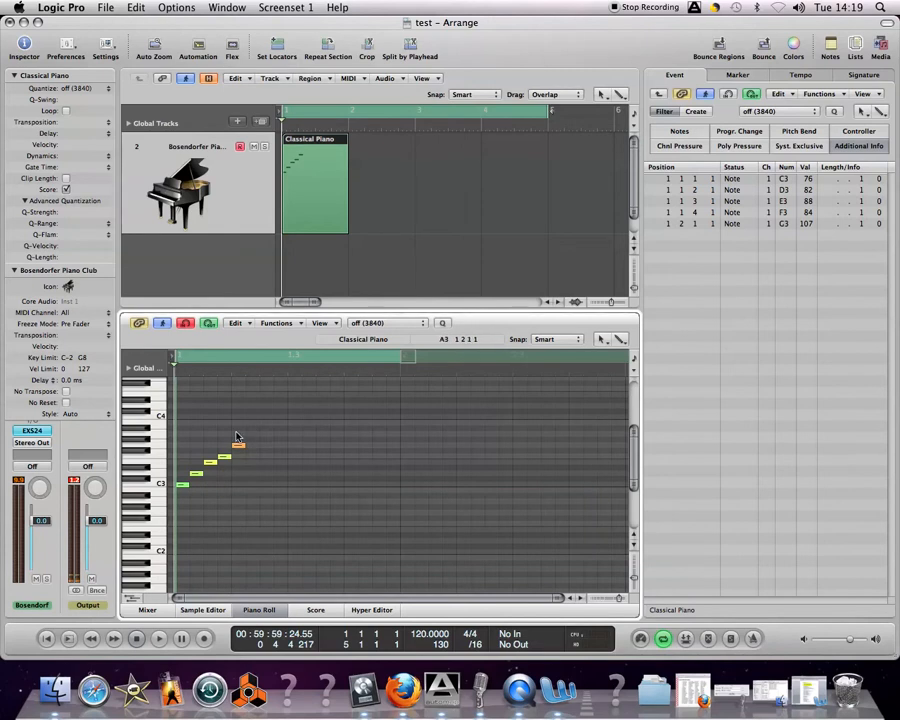
key(space)
drag(248, 442, 180, 512)
key(Delete)
key(Return)
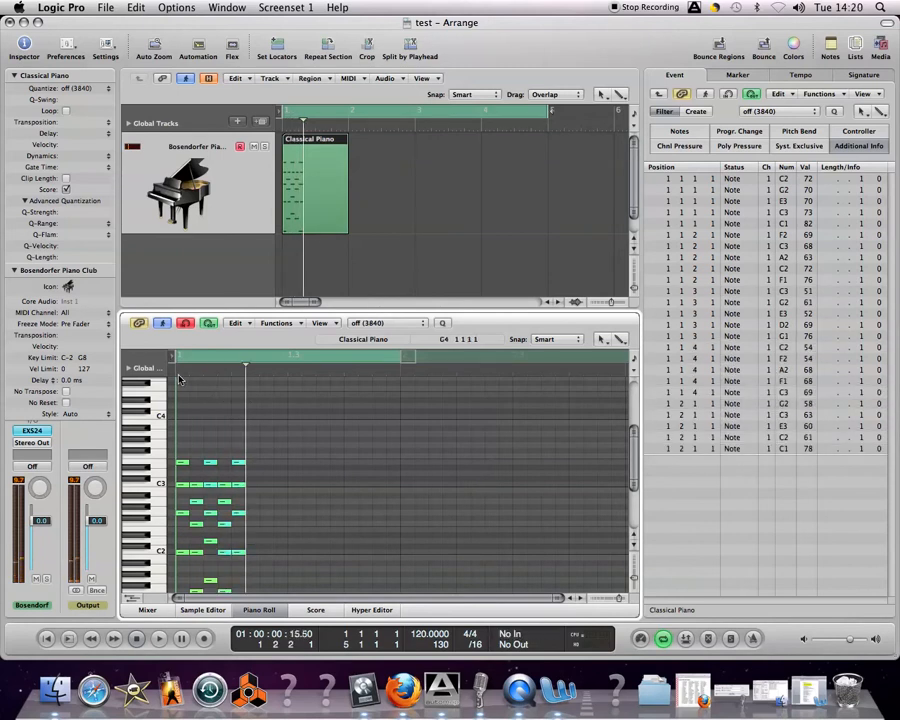
Play the step-entered 1/16-note chords from the start, delete them all, and return the playhead to the beginning of bar 1.
key(Return)
key(space)
key(space)
drag(266, 424, 169, 517)
key(Delete)
scroll(221, 489, up, 10)
scroll(218, 486, up, 5)
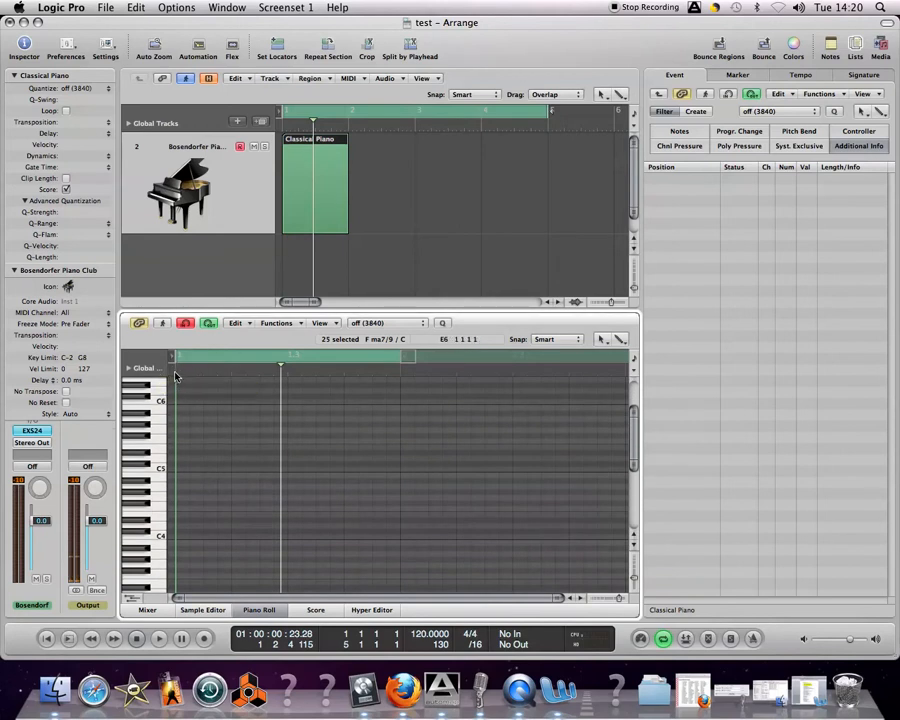
click(175, 376)
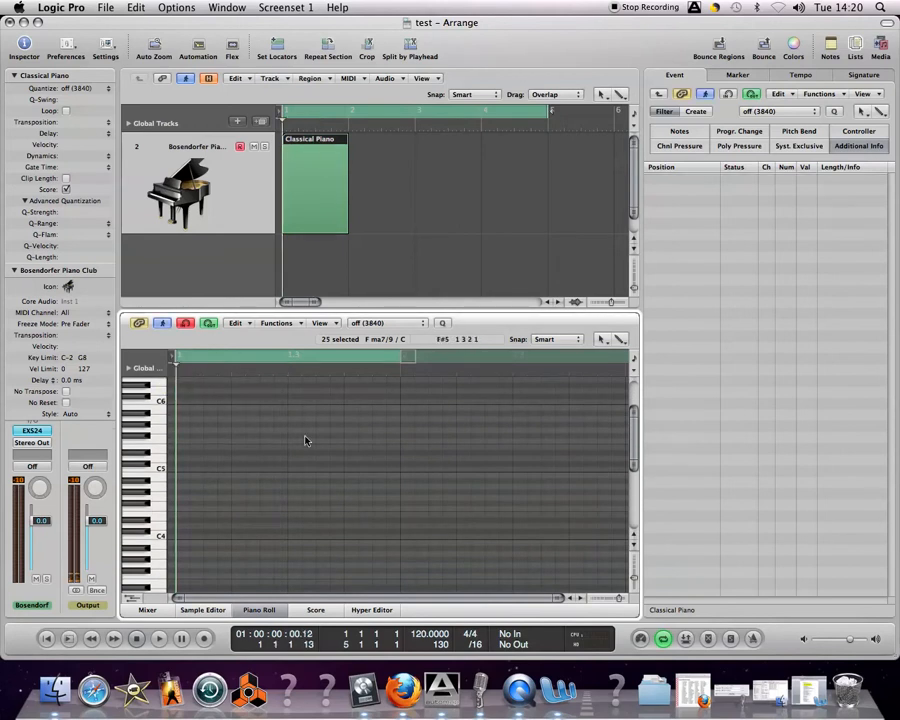
Show the Step Input Keyboard, place it above the Piano Roll, and set the input length to 1/2 notes.
click(174, 8)
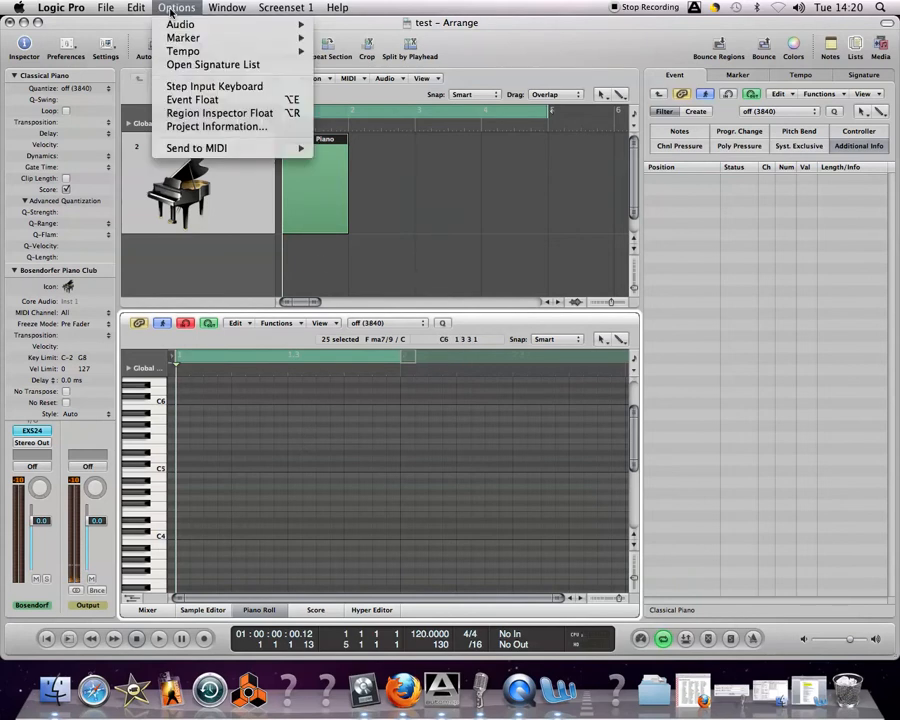
click(242, 88)
drag(580, 175, 447, 198)
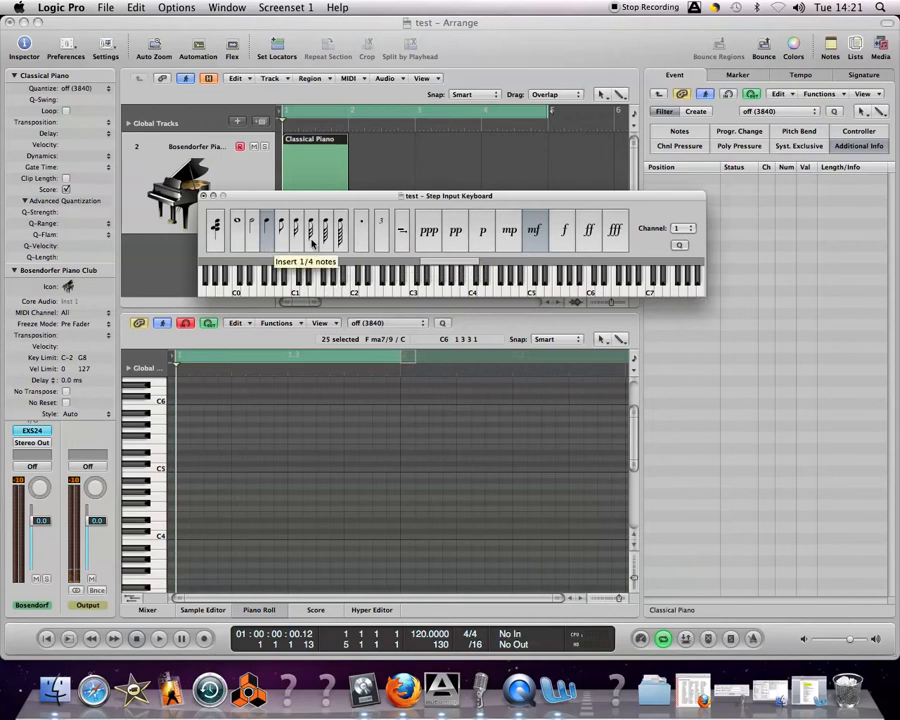
click(255, 227)
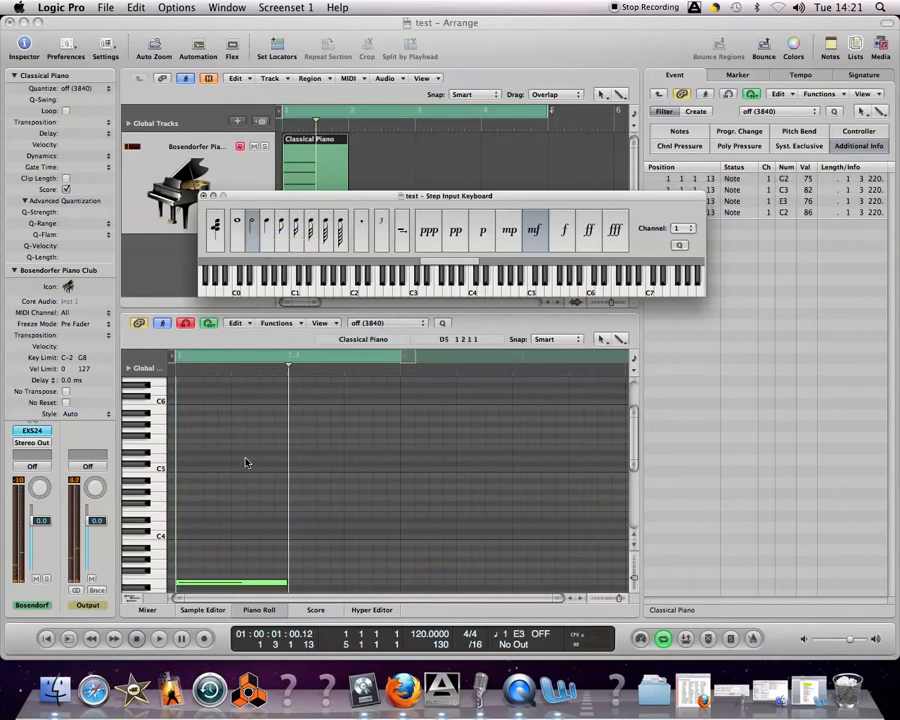
Step-enter a second 1/2-note chord of G1, D2, G2, B2 and D3 after the C chord, and play both from the start.
scroll(277, 460, down, 5)
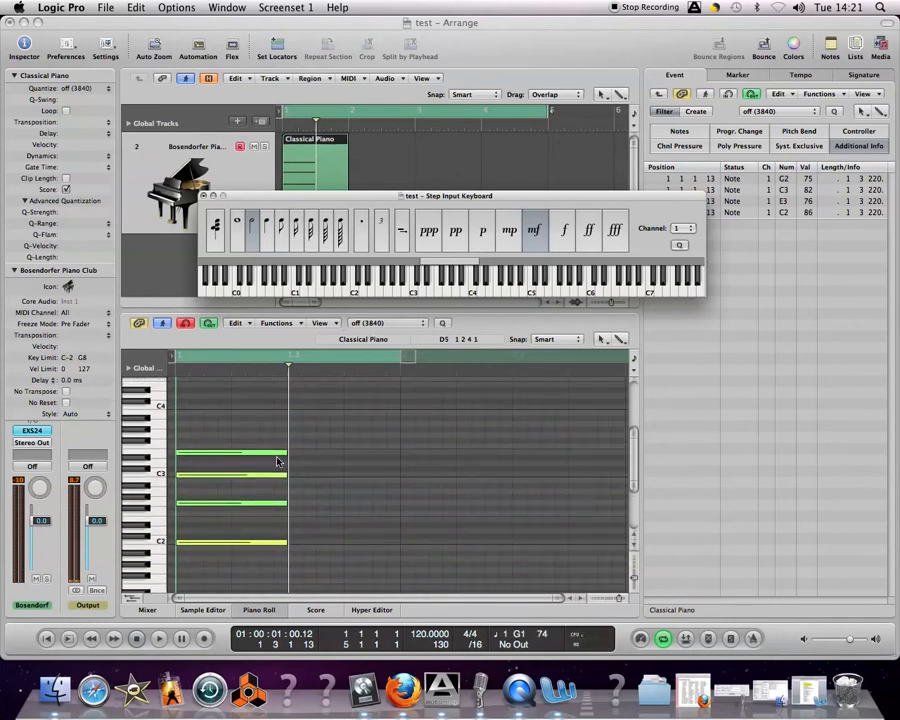
key(Return)
key(space)
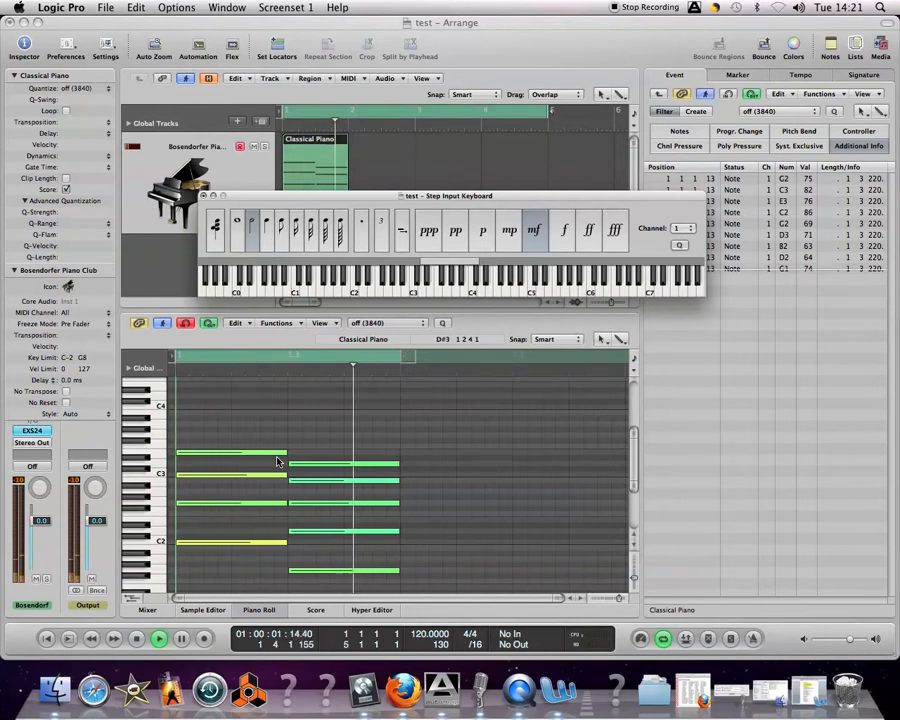
key(space)
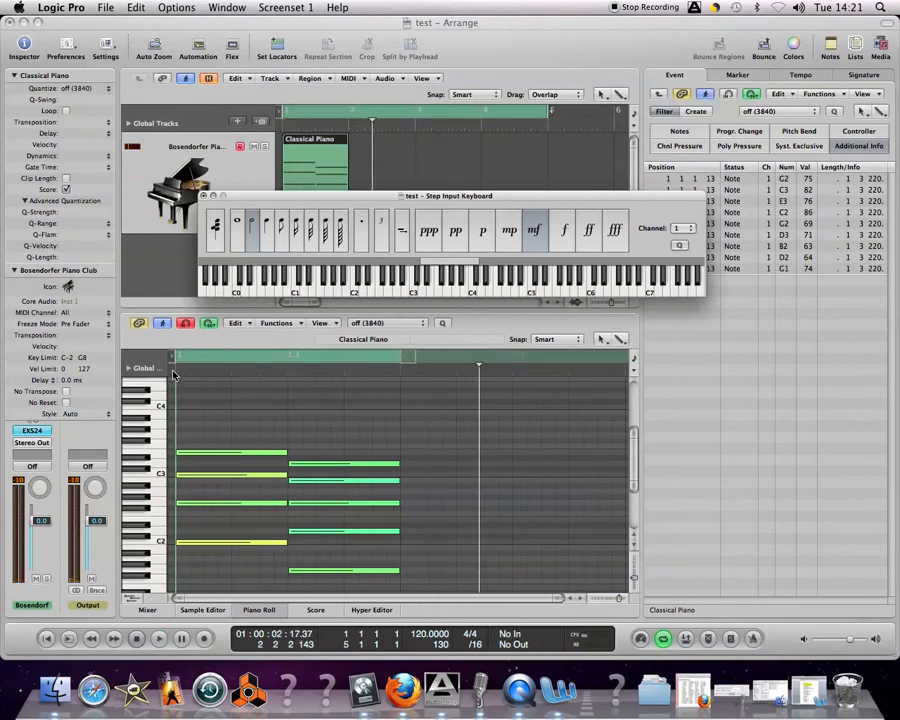
click(178, 358)
key(space)
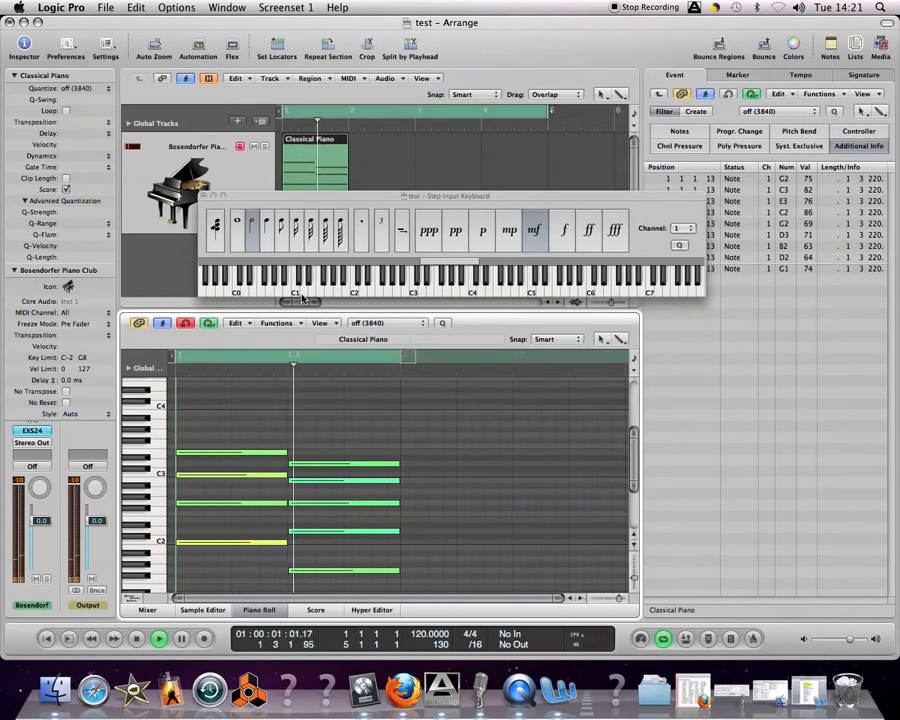
key(space)
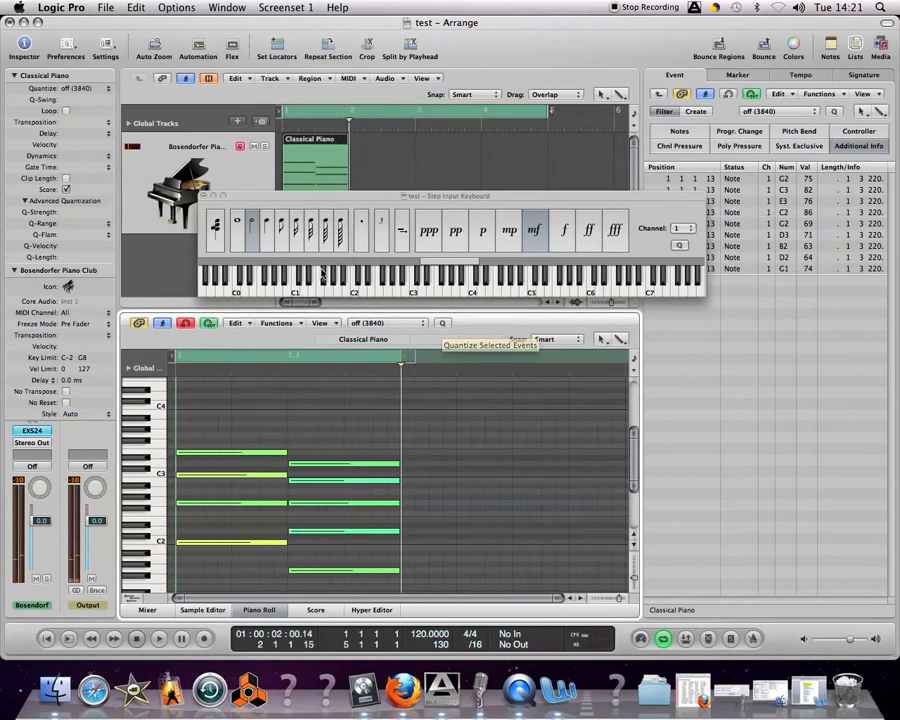
Set the step input length to 1/8 notes and place the playhead at the start of bar 2.
click(283, 233)
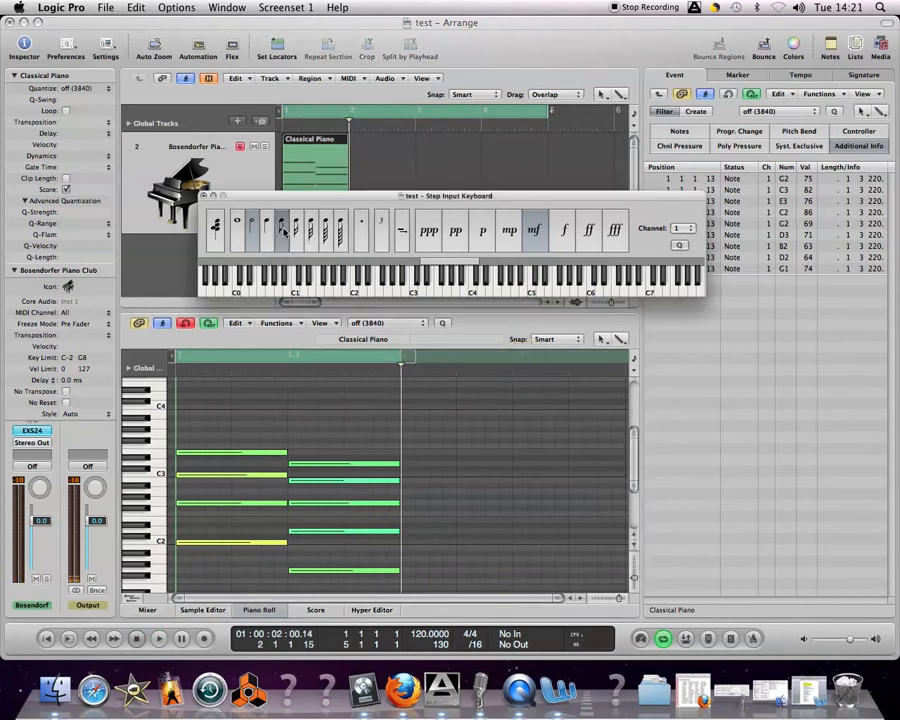
click(400, 369)
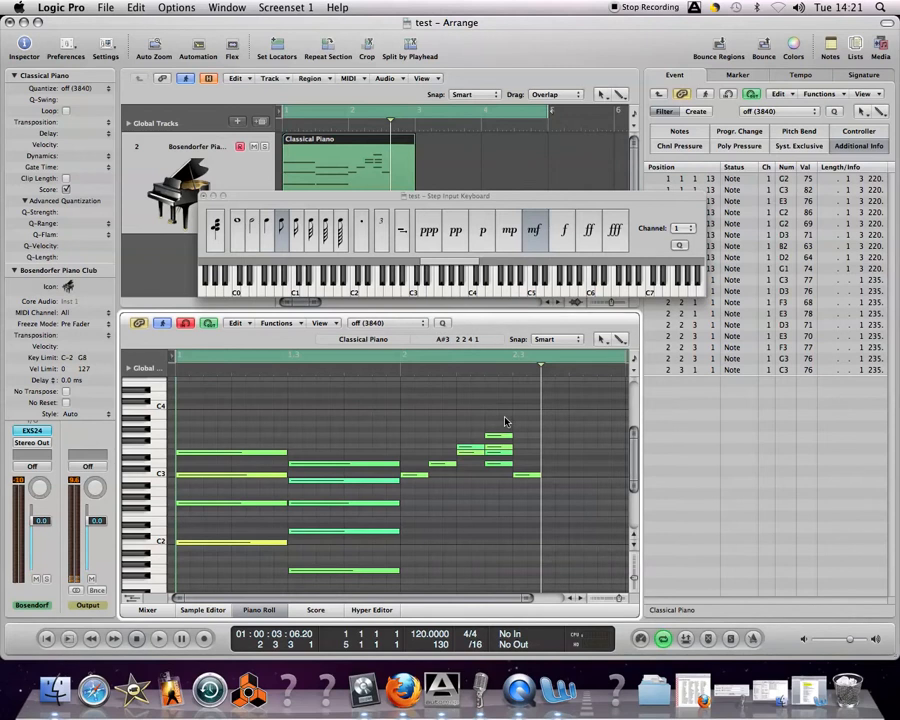
Delete the misplayed 1/8 notes in bar 2 and reset the playhead to the start of that bar.
drag(566, 378, 422, 523)
key(BackSpace)
click(398, 372)
drag(400, 373, 401, 373)
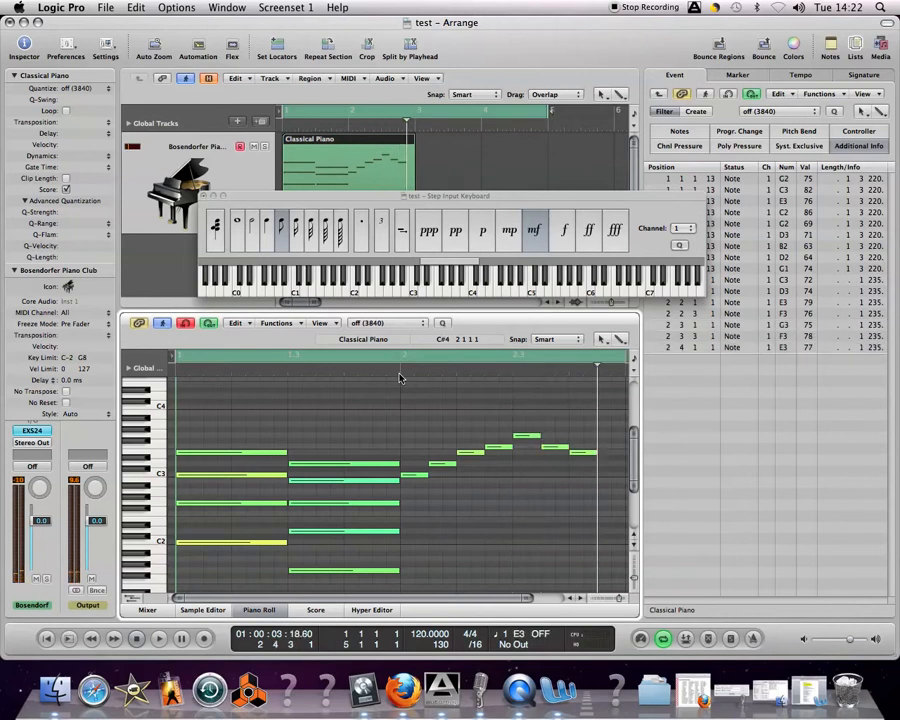
Complete the 1/8-note run from C3 up to G3 and back down to C3, and play the sequence from the start.
key(Return)
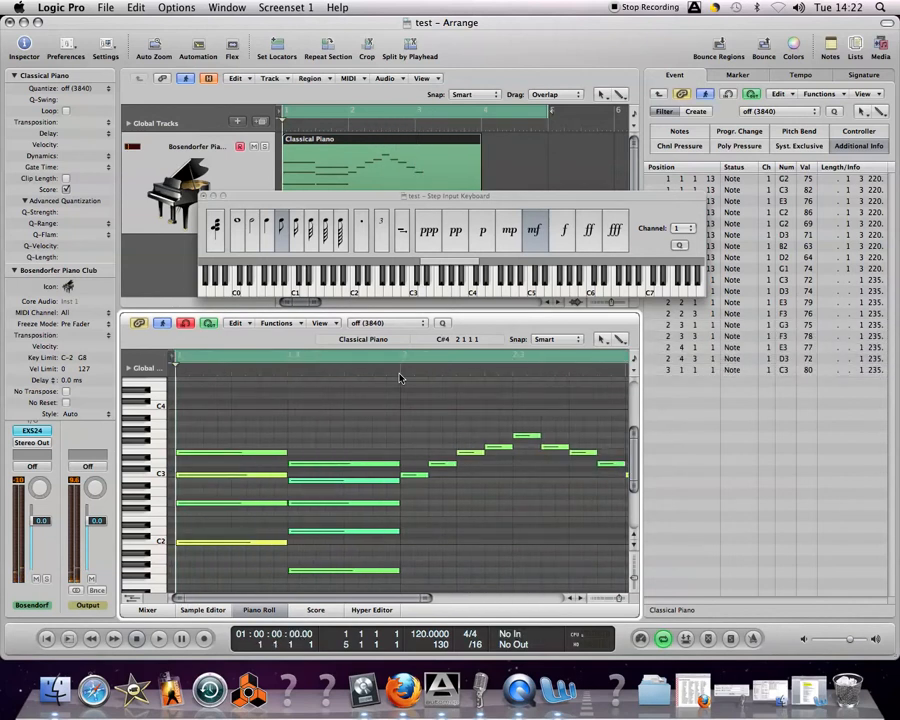
key(space)
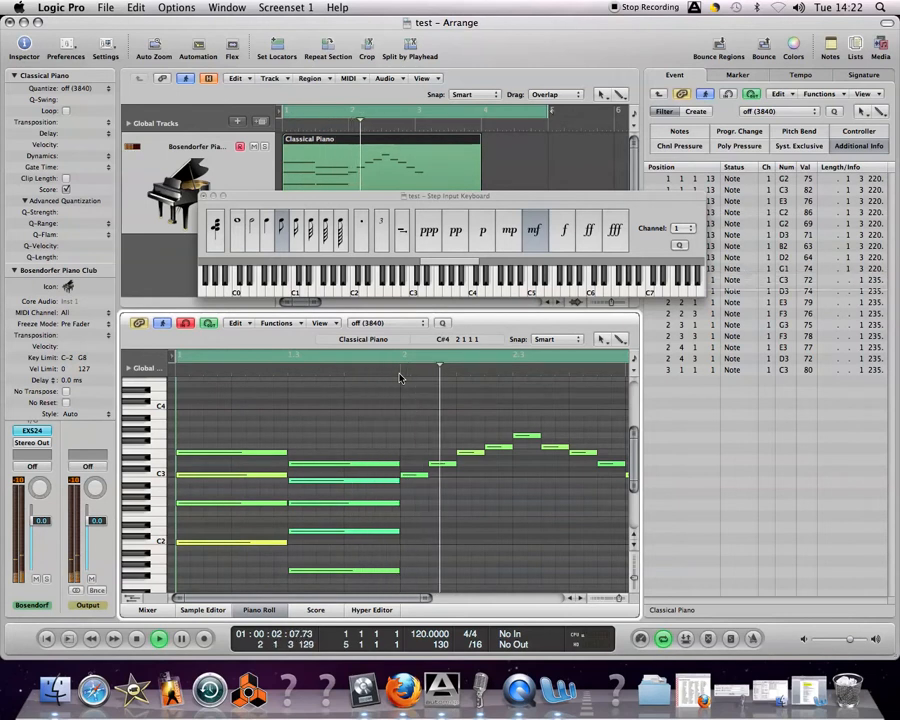
key(space)
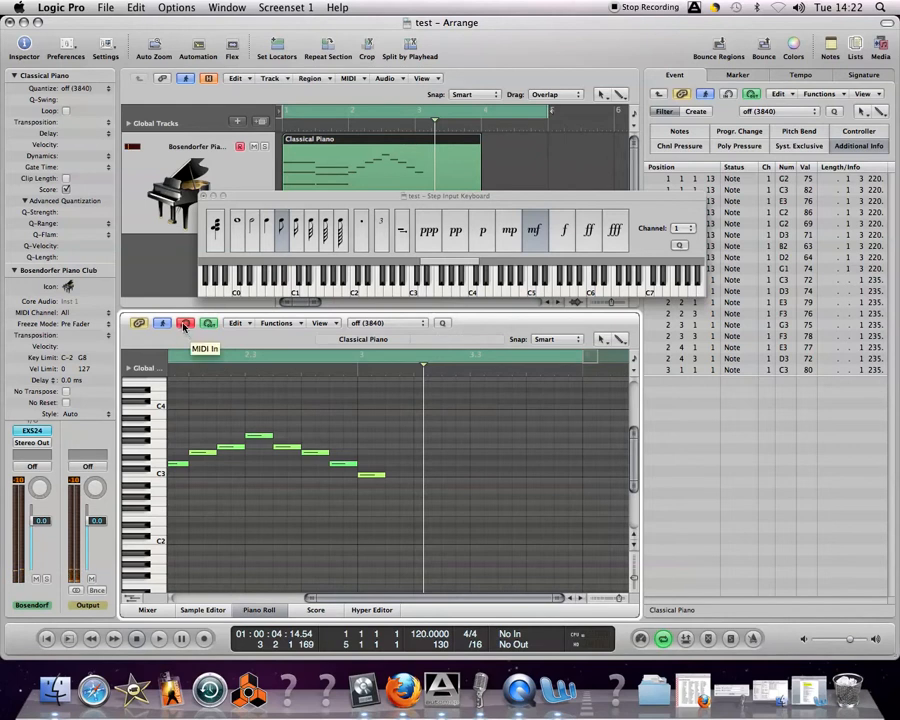
Move the Step Input Keyboard clear of the Piano Roll controls and reset the playhead to the start of bar 1.
drag(361, 201, 279, 222)
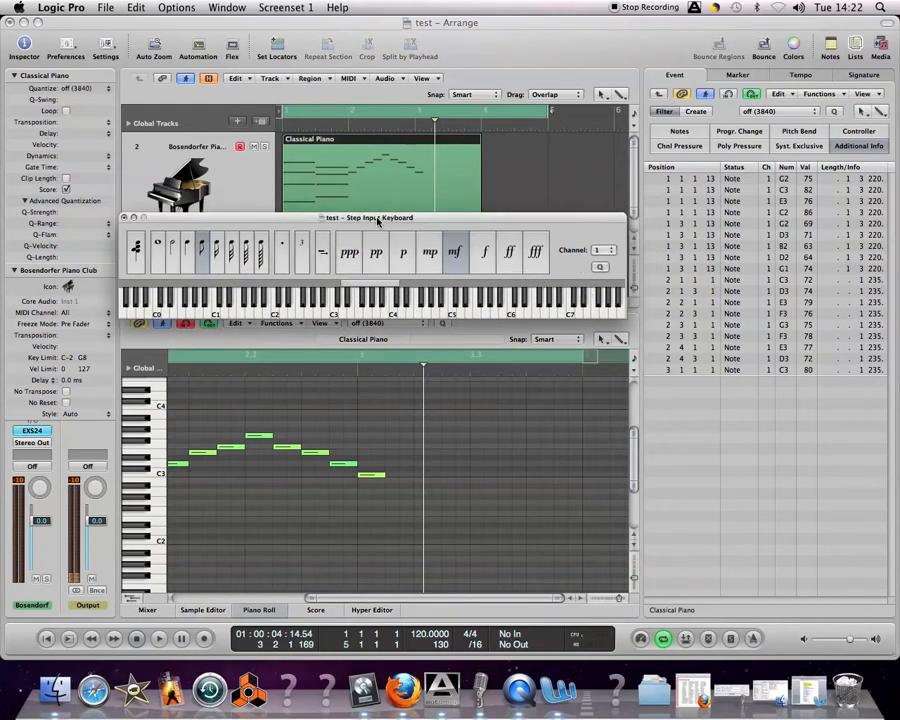
drag(380, 213, 400, 172)
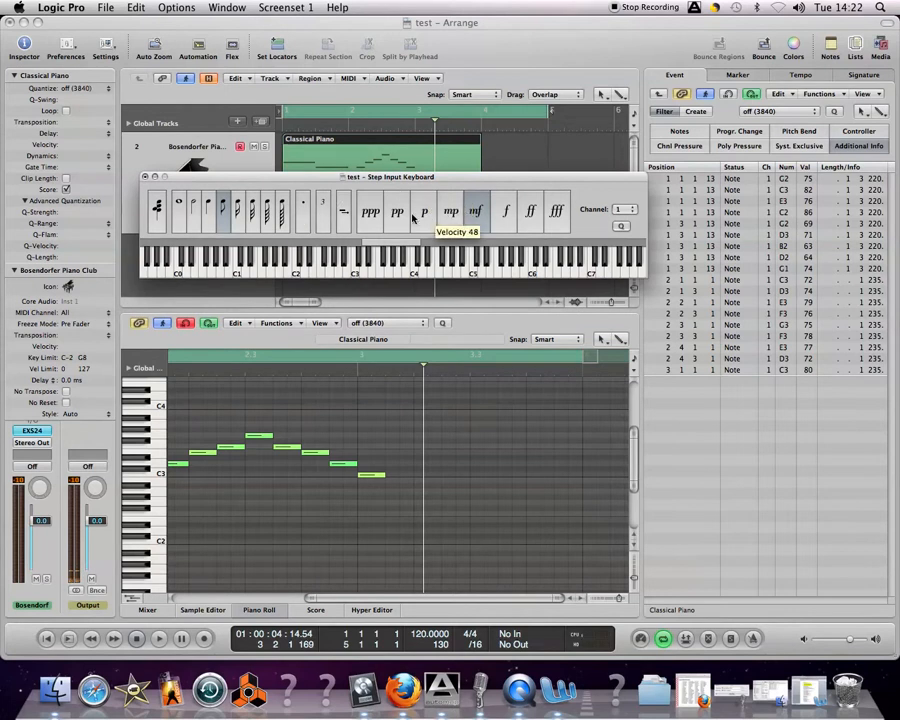
key(Return)
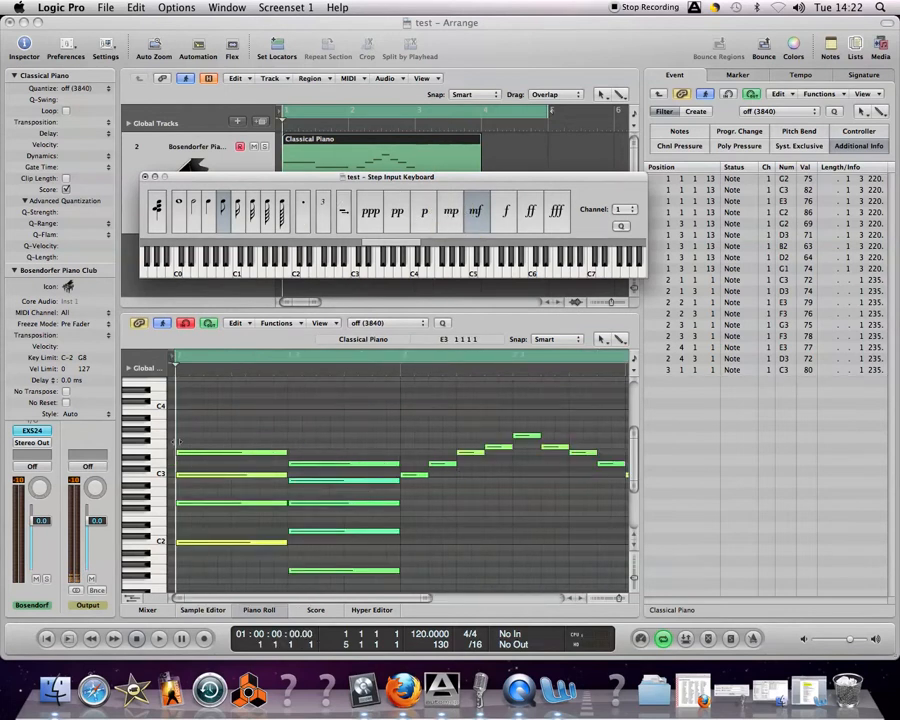
key(space)
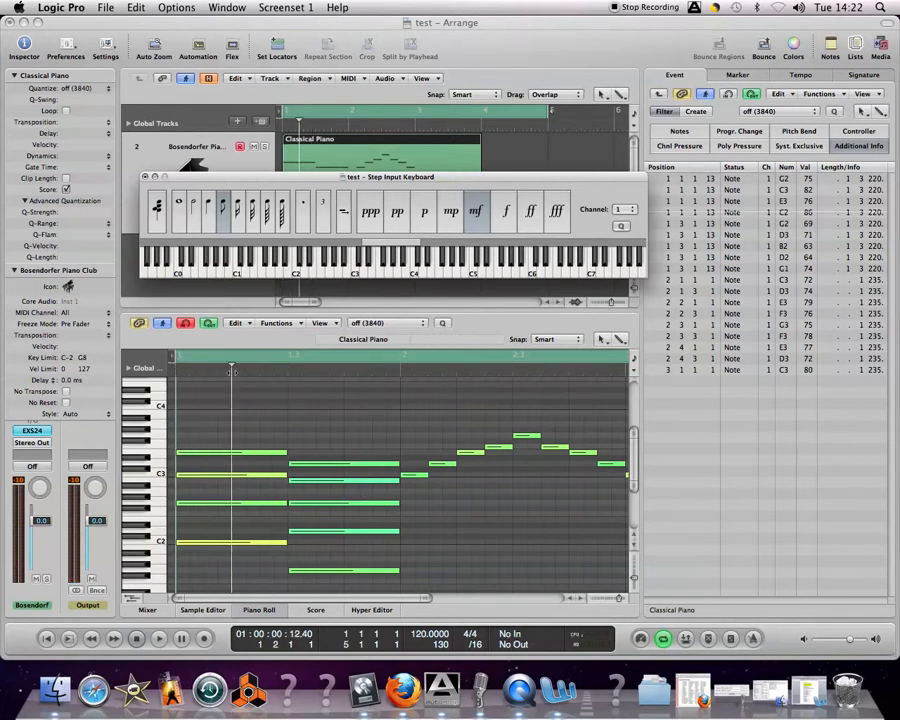
click(234, 371)
drag(232, 369, 176, 369)
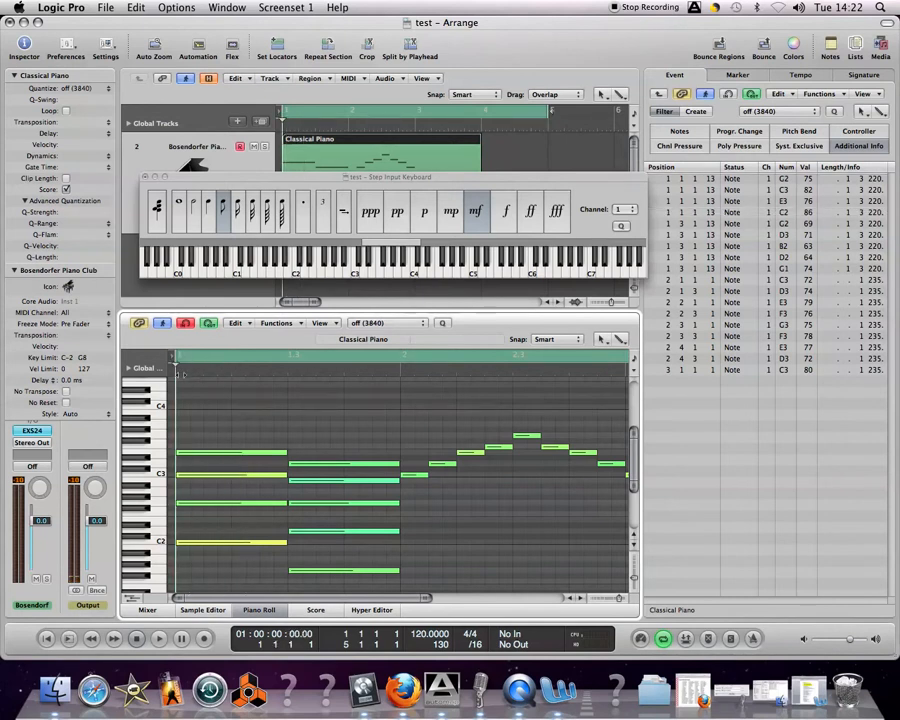